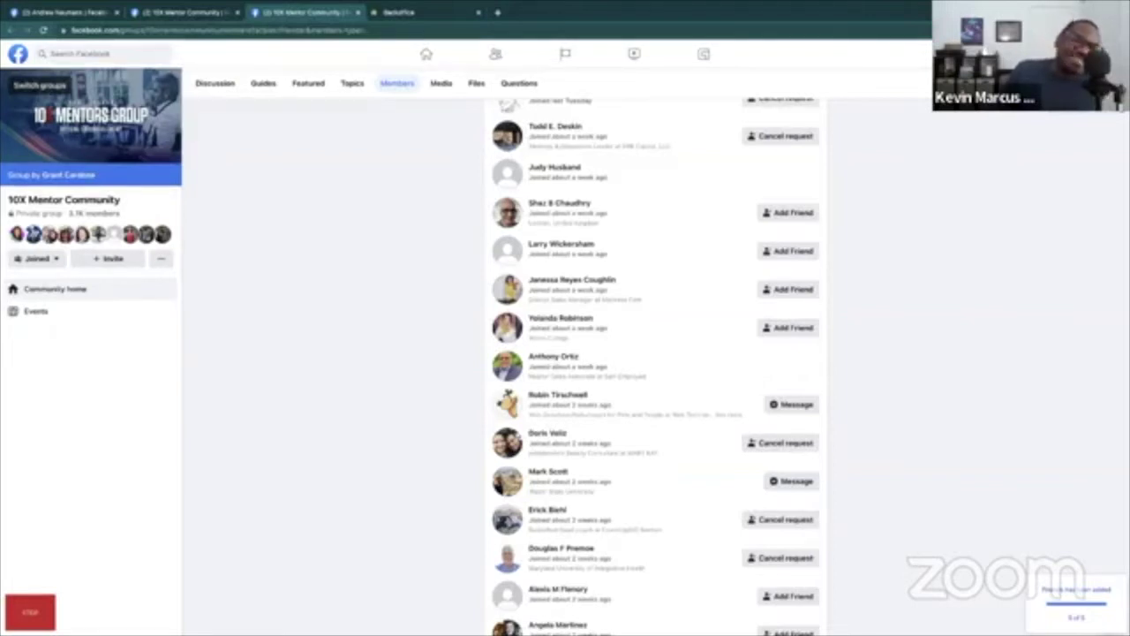
{"action": "scroll", "coordinate": [654, 353], "scroll_direction": "down", "scroll_amount": 2}
{"action": "scroll", "coordinate": [653, 353], "scroll_direction": "down", "scroll_amount": 2}
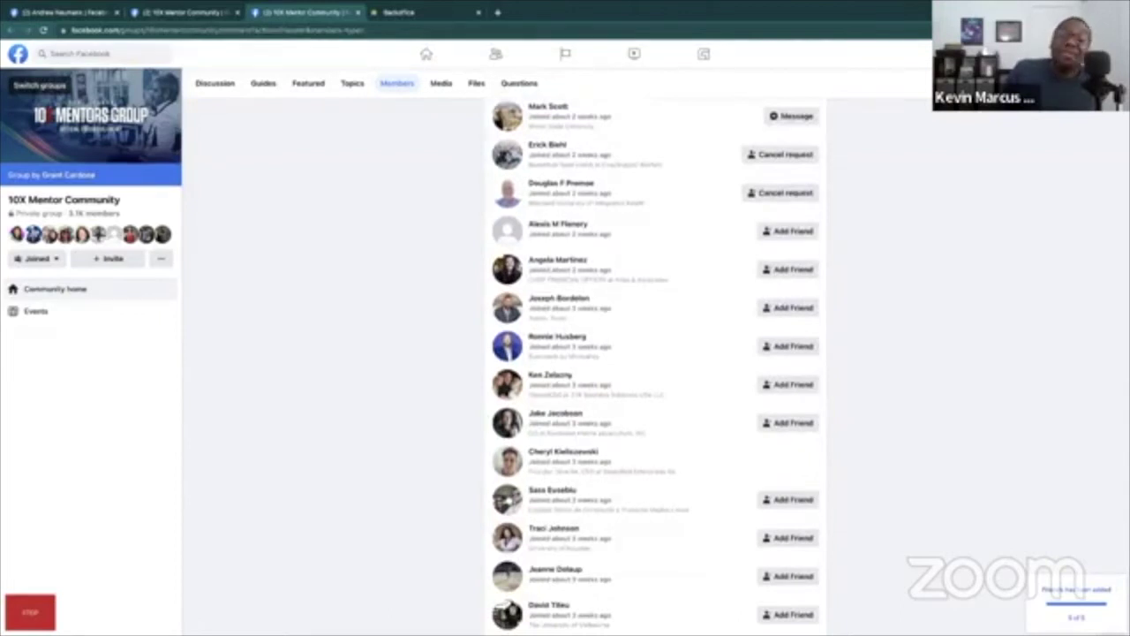
Close the extra 10X Mentor Community members tab to reveal the BackOffice Cold Lead contacts
{"action": "key", "text": "ctrl+w"}
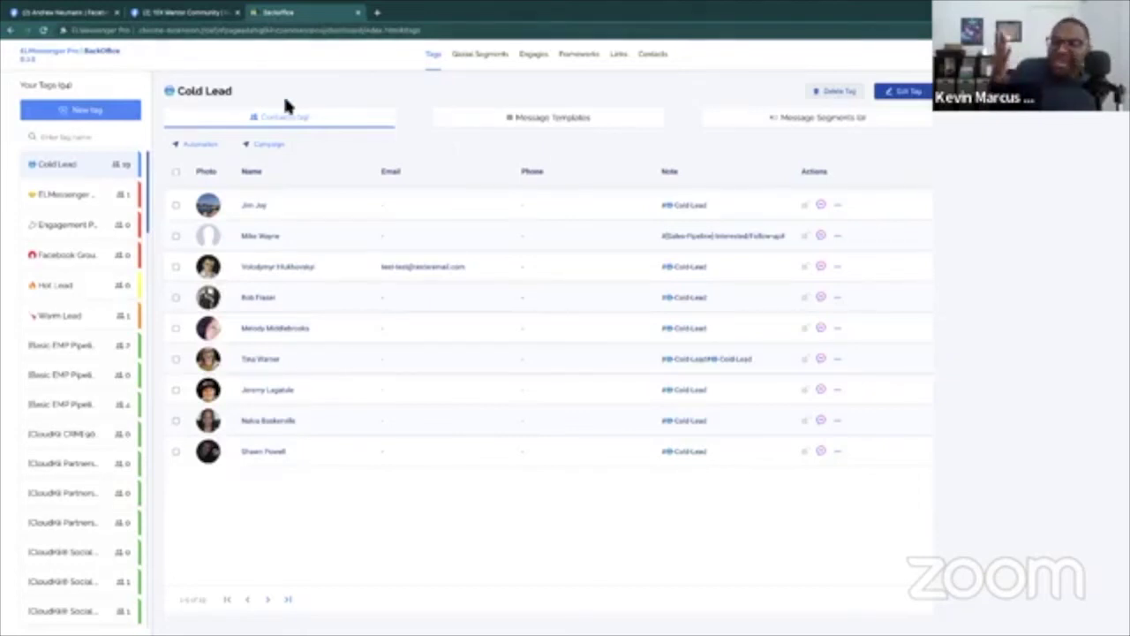
Switch back to the 10X Mentor Community Members page with the Group Friender panel
{"action": "left_click", "coordinate": [181, 12]}
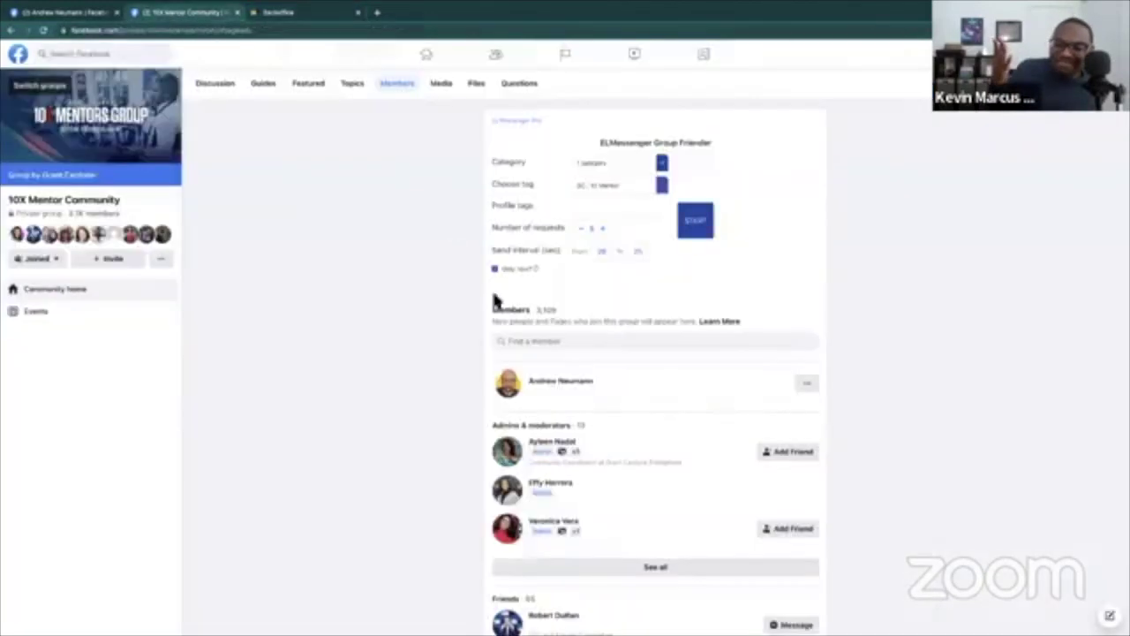
{"action": "scroll", "coordinate": [510, 304], "scroll_direction": "down", "scroll_amount": 6}
{"action": "scroll", "coordinate": [510, 304], "scroll_direction": "down", "scroll_amount": 1}
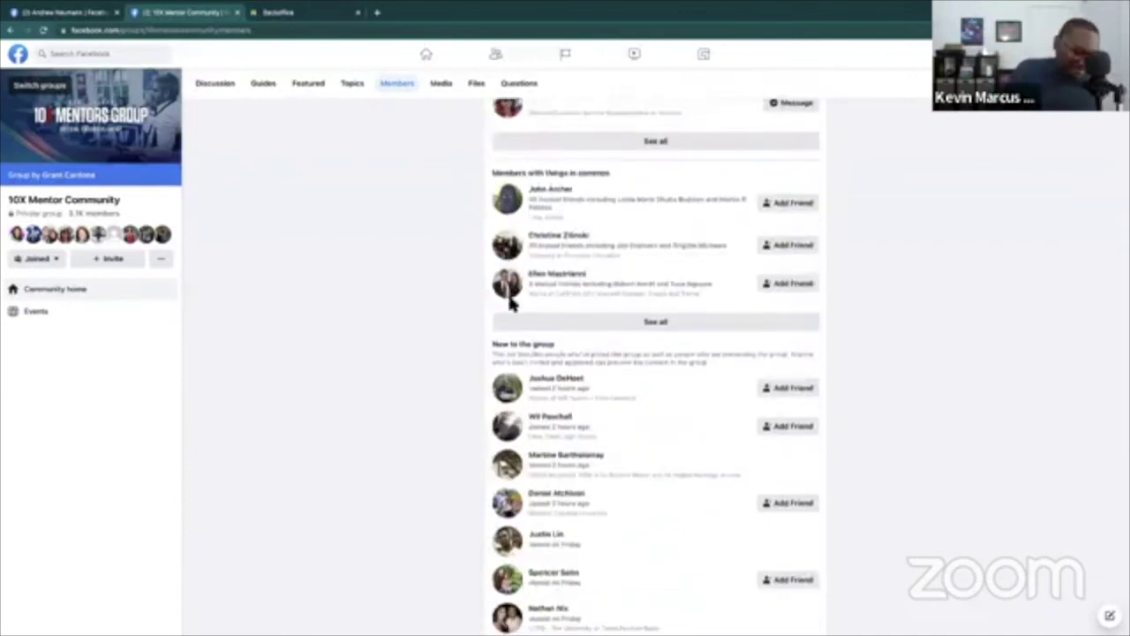